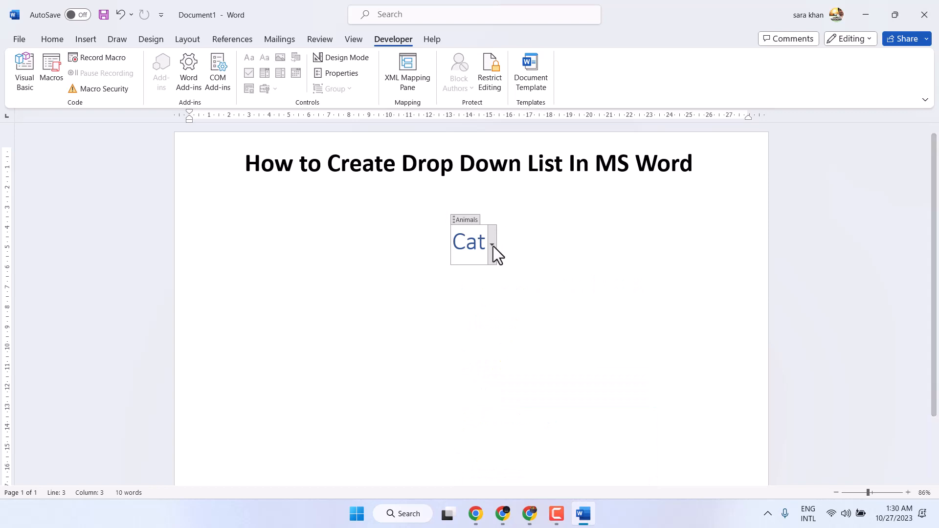
Choose Horse and then Monkey from the existing Animals drop-down list
left_click(493, 246)
left_click(492, 446)
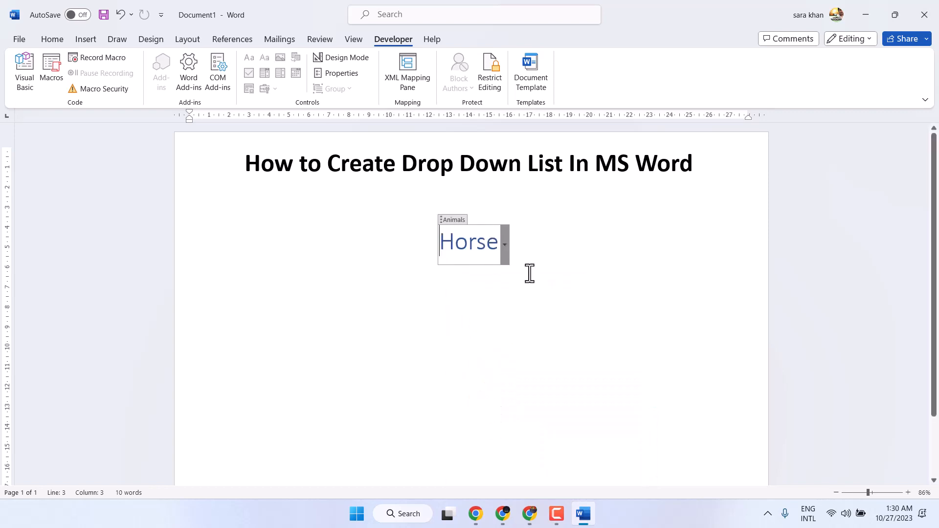
left_click(506, 245)
left_click(498, 421)
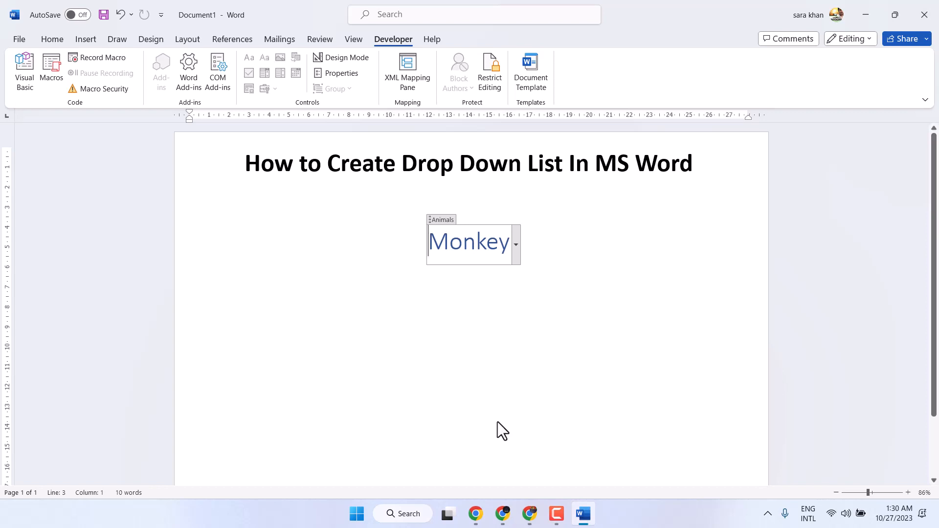
Delete the existing Animals drop-down list control from below the heading
left_click(481, 361)
left_click_drag(562, 244, 322, 190)
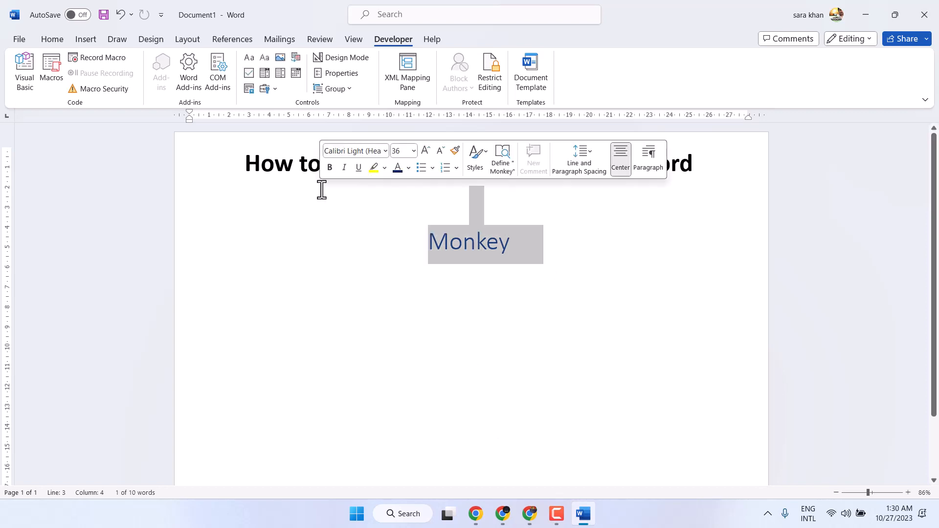
key("Delete")
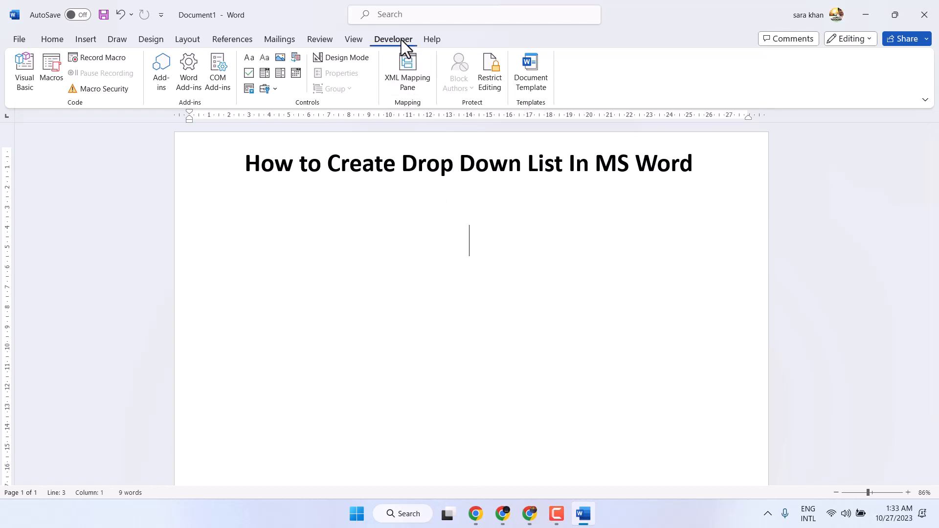
Ensure the Developer tab is enabled among the main tabs in the ribbon customization options, and apply the options
left_click(18, 39)
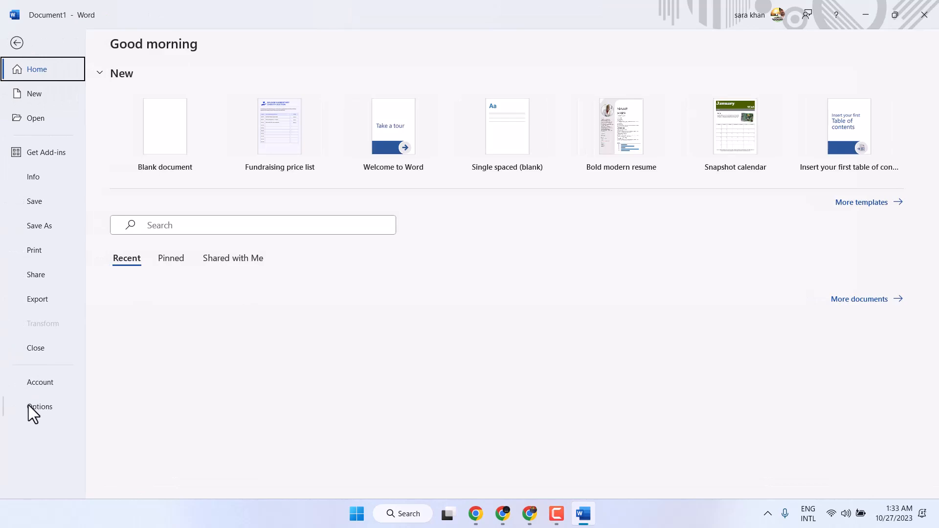
left_click(29, 406)
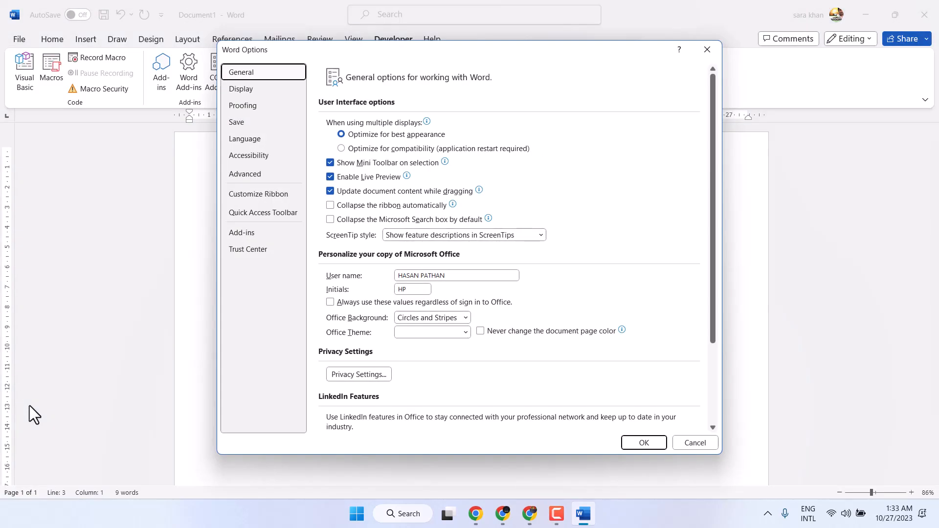
left_click(251, 196)
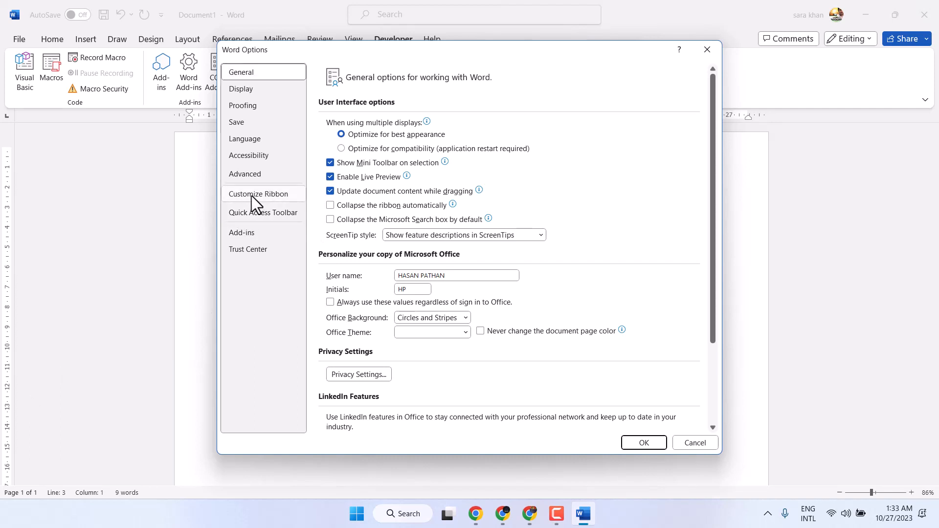
scroll(616, 274, "down", 2)
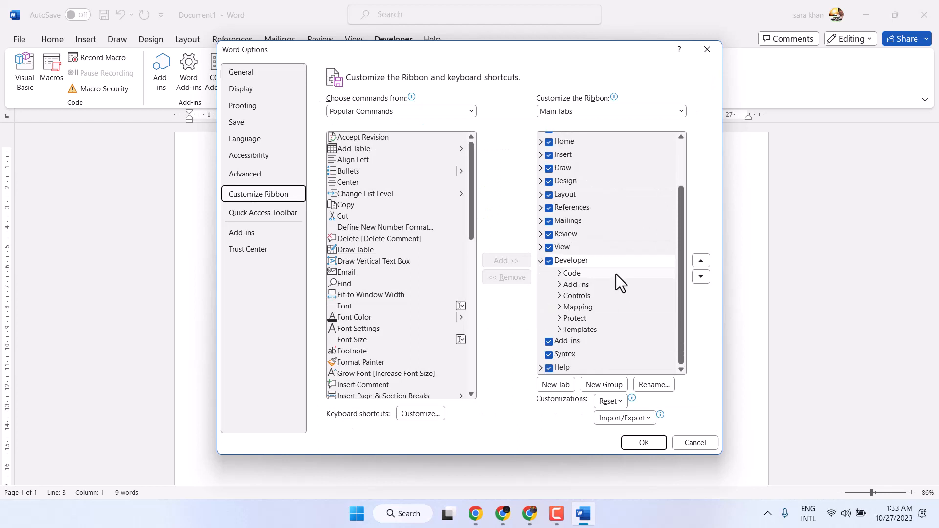
left_click(542, 262)
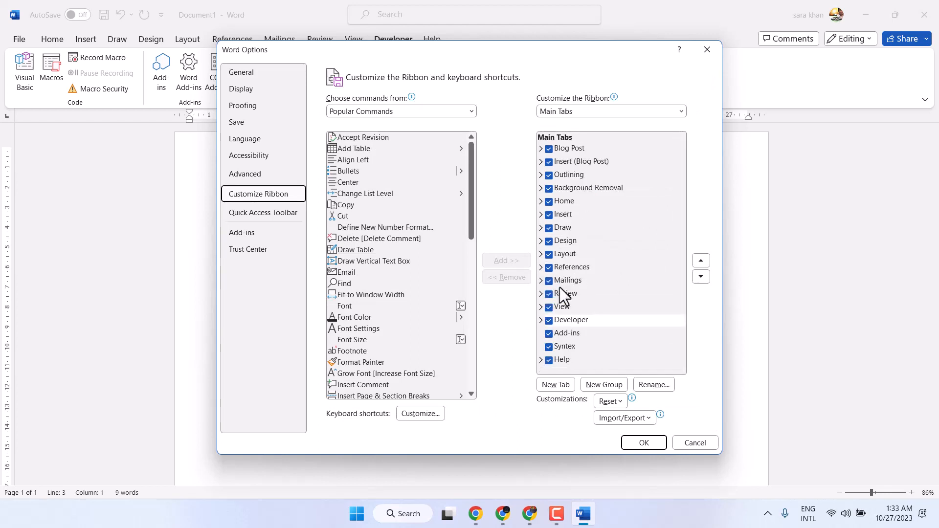
left_click(548, 321)
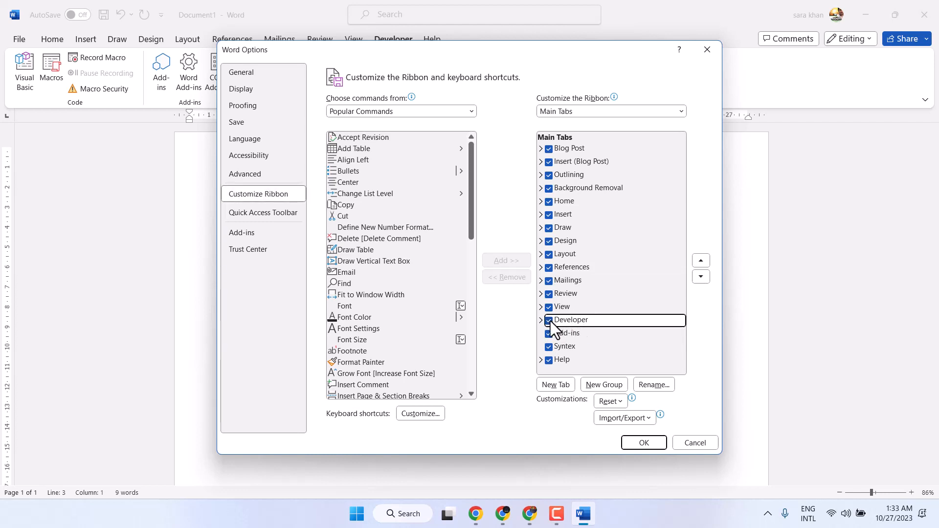
left_click(639, 442)
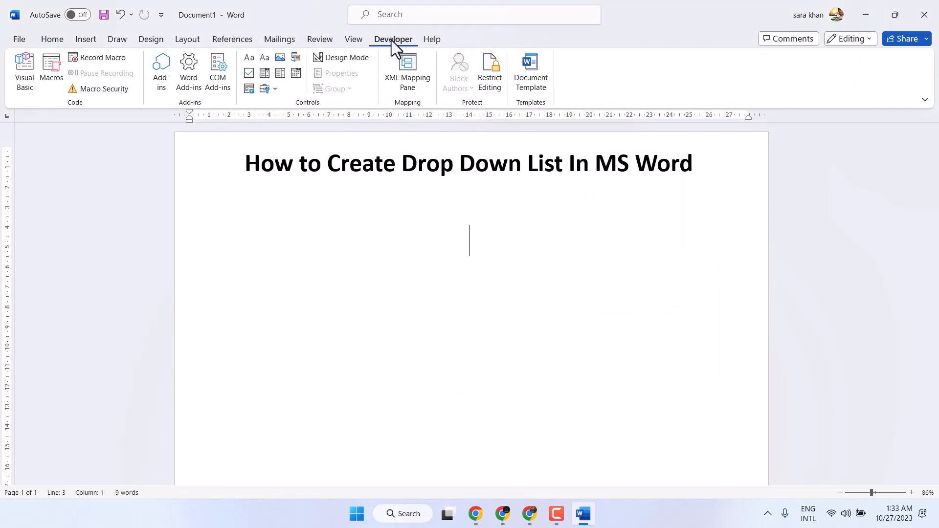
Insert a drop-down list content control below the heading and enlarge its placeholder text by several font sizes
left_click(282, 73)
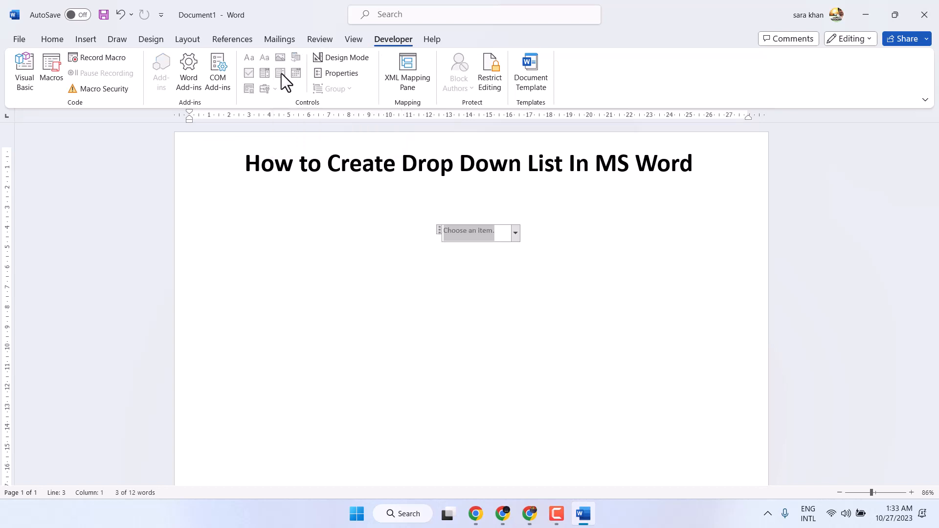
left_click(54, 36)
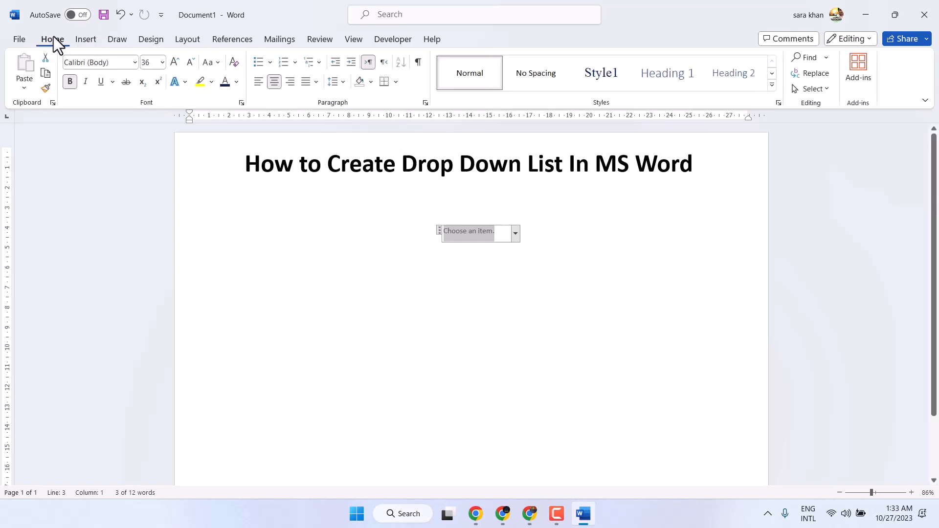
left_click(173, 61)
left_click(173, 62)
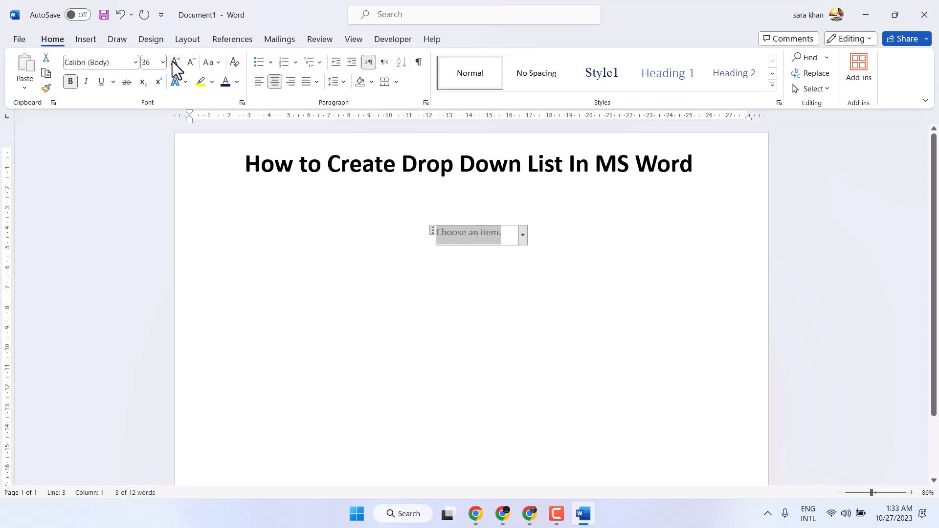
left_click(174, 62)
left_click(174, 62)
left_click(172, 62)
left_click(173, 62)
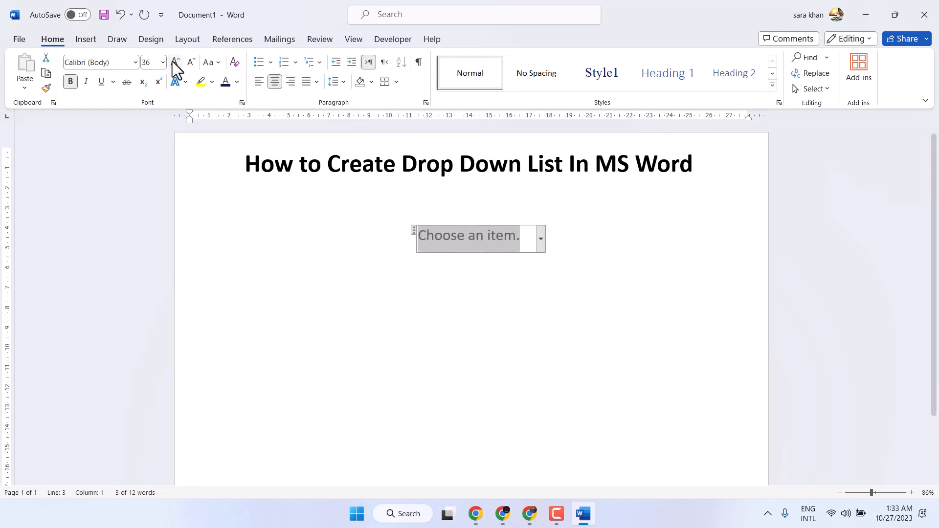
left_click(173, 62)
left_click(172, 62)
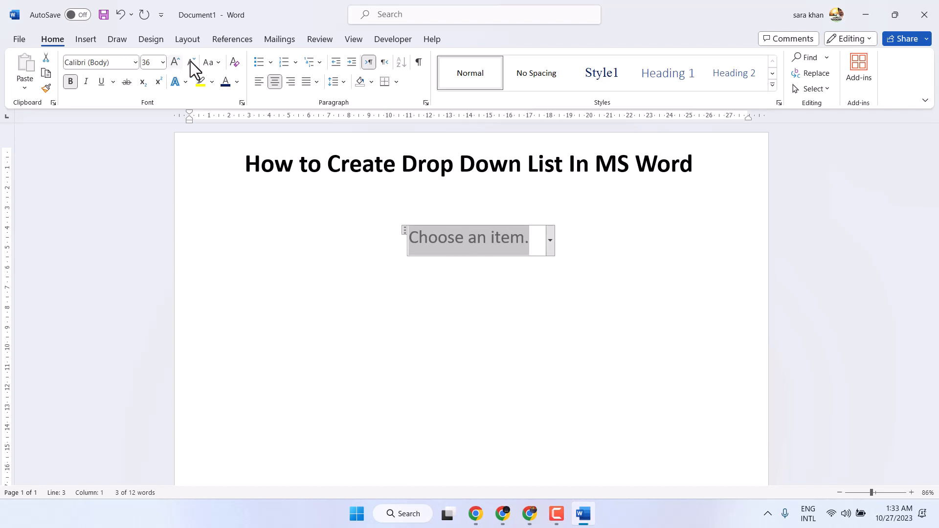
Open the new drop-down control's properties and set its title to Animal
left_click(398, 39)
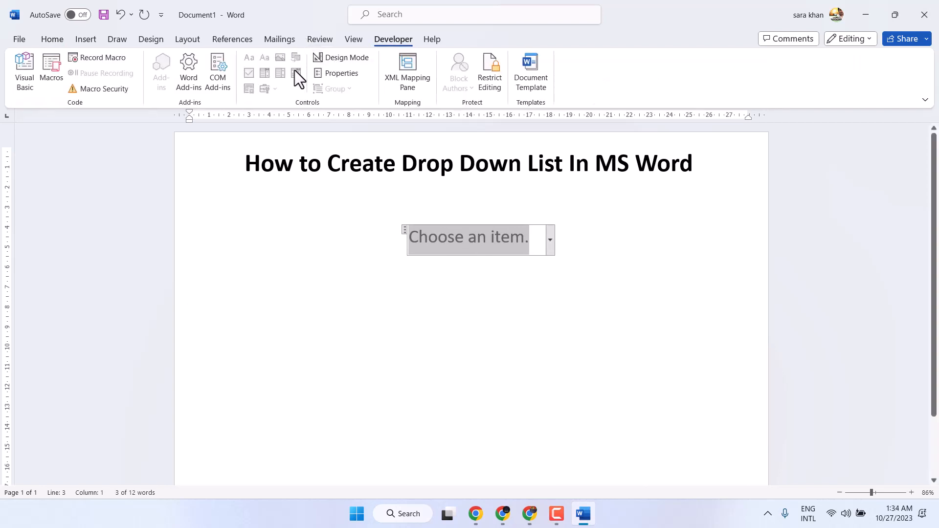
left_click(345, 74)
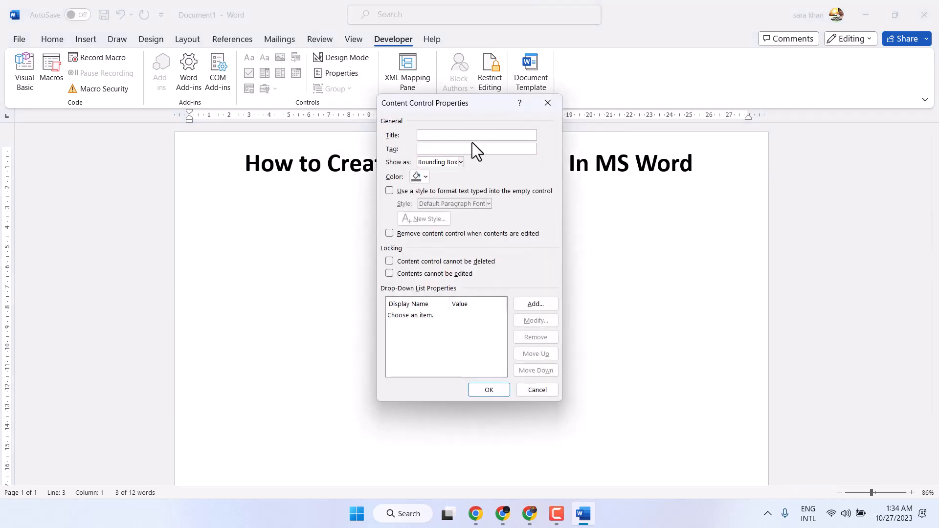
type("Animal")
Add Tiger and Lion as choices in the drop-down list properties
left_click(536, 304)
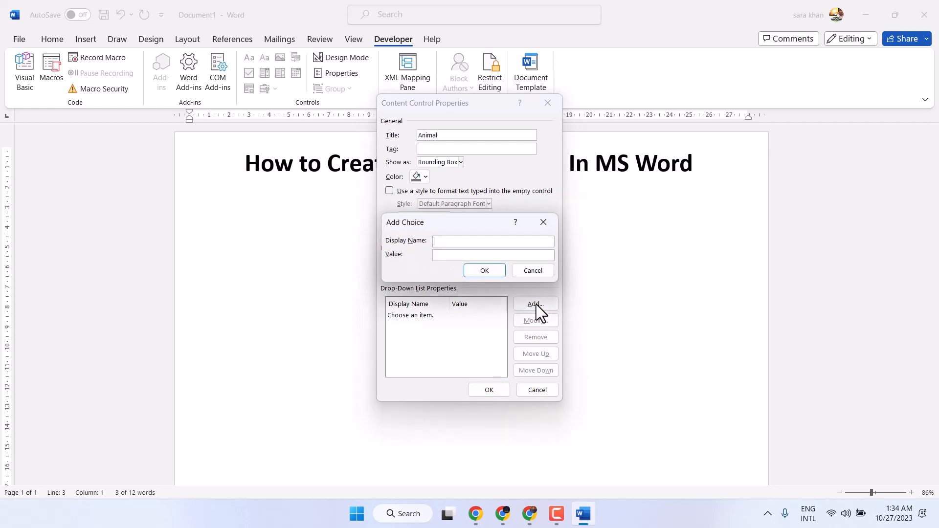
type("Tiger")
left_click(482, 270)
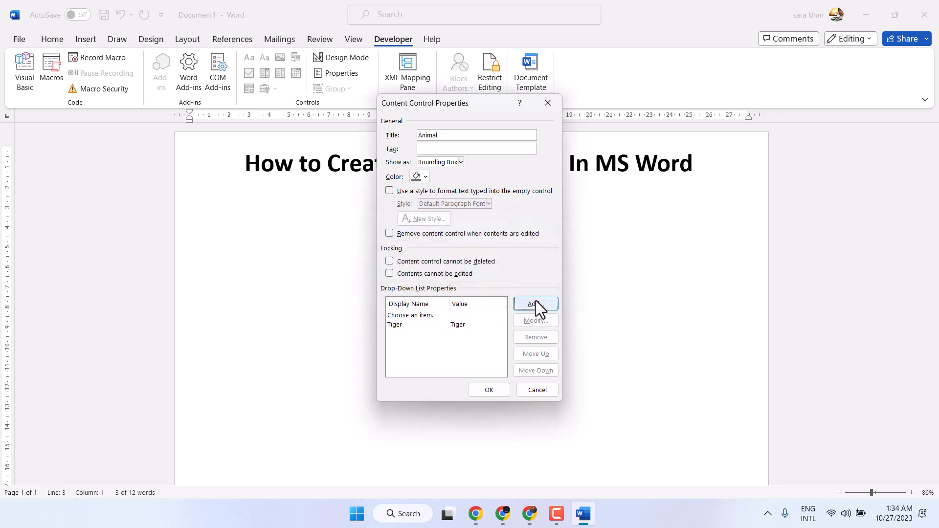
left_click(535, 305)
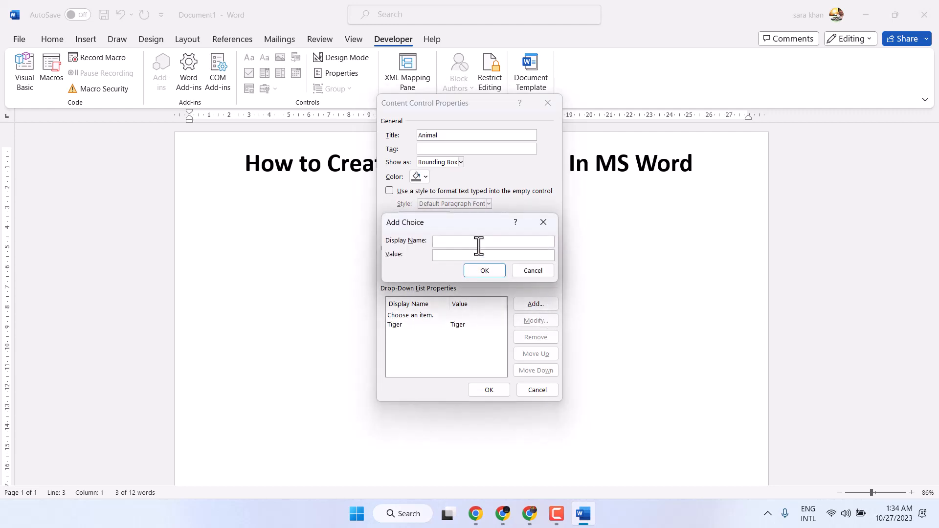
type("Lion")
left_click(474, 272)
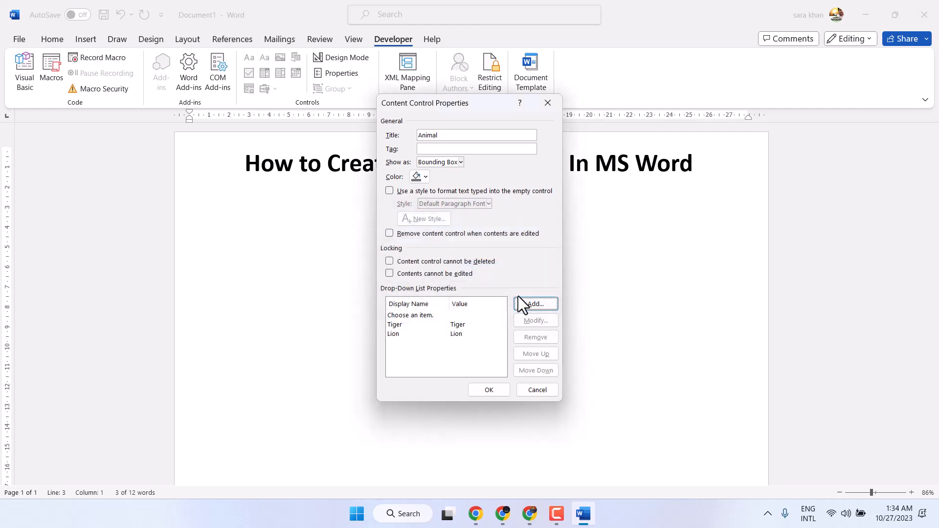
Add Dog, Cat and Monkey as further choices in the drop-down list properties
left_click(524, 301)
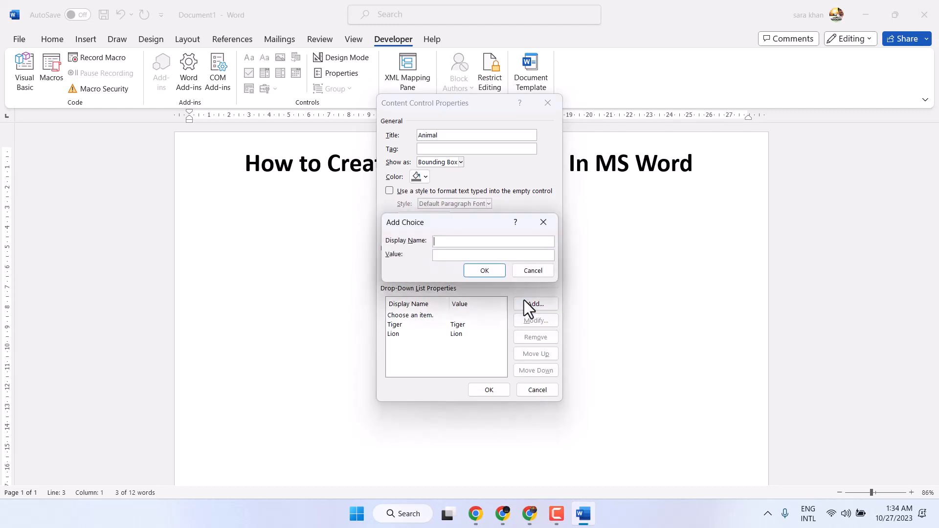
type("Dog")
left_click(490, 268)
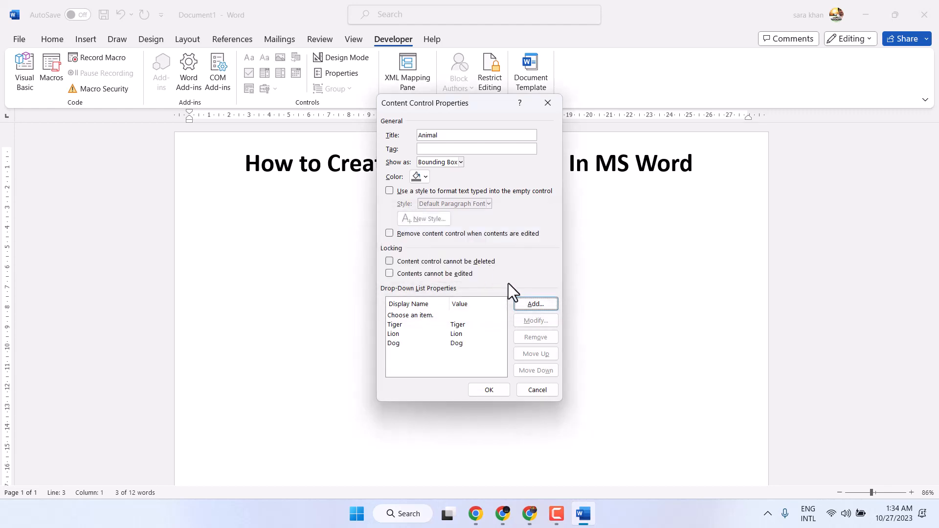
left_click(531, 302)
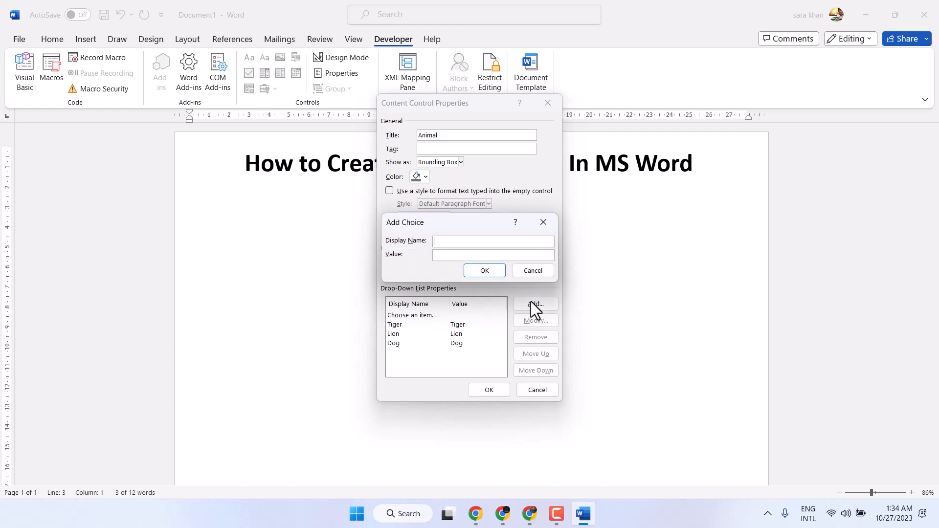
type("Cat")
left_click(480, 271)
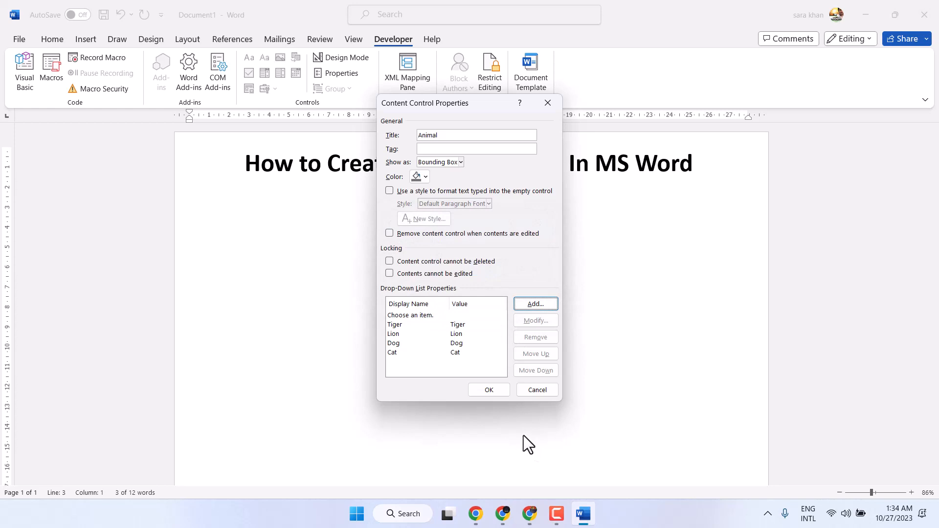
left_click(537, 304)
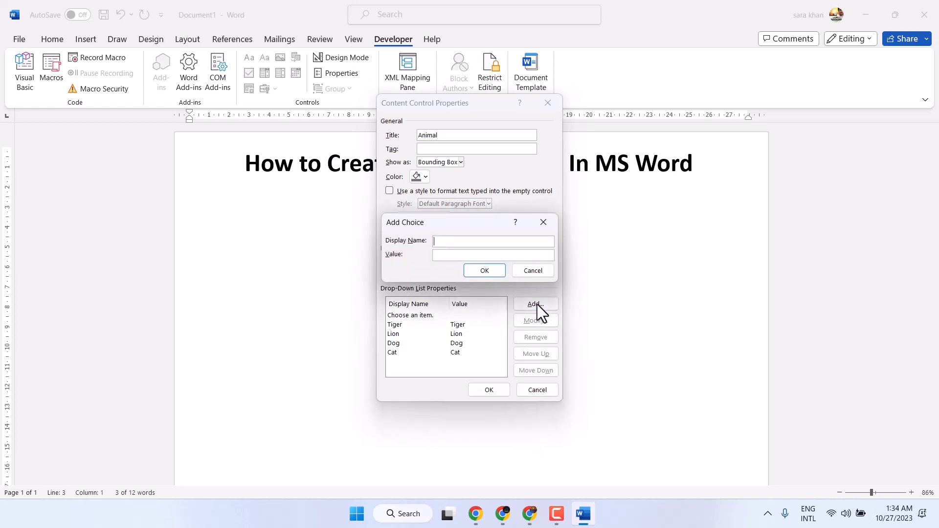
type("Monkey")
left_click(486, 269)
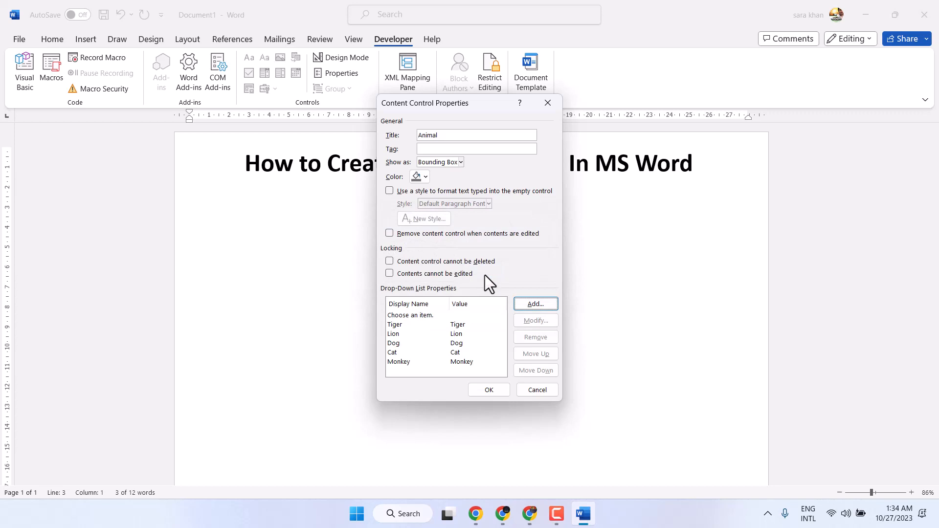
Lock the content control against deletion and apply the Title style to text typed into the empty control
left_click(409, 263)
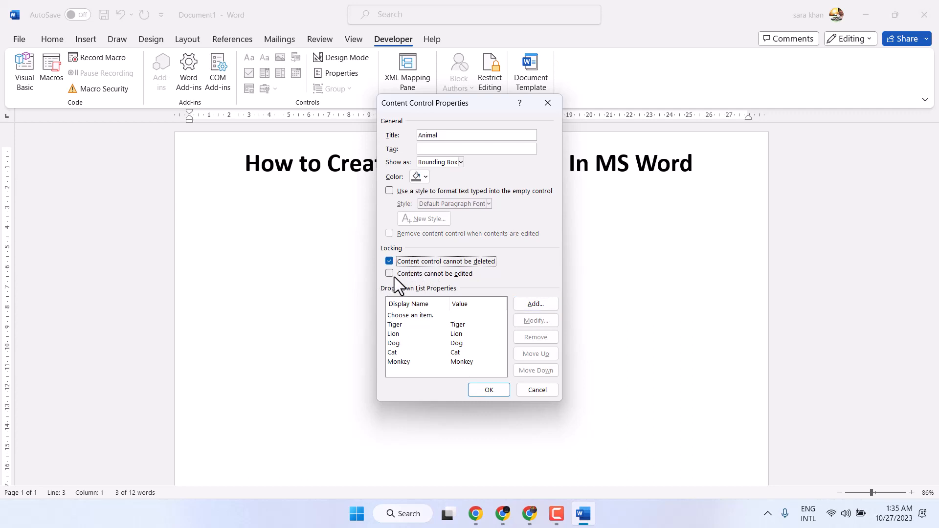
left_click(390, 190)
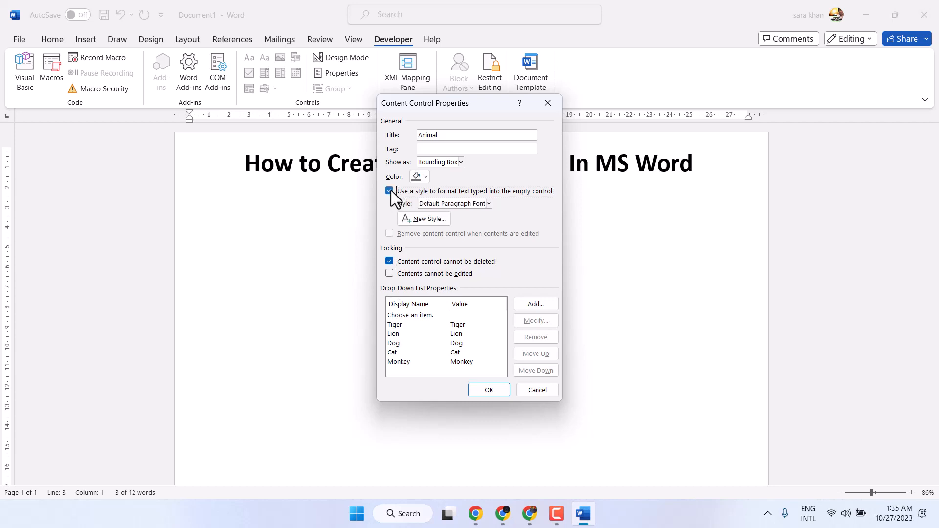
left_click(489, 203)
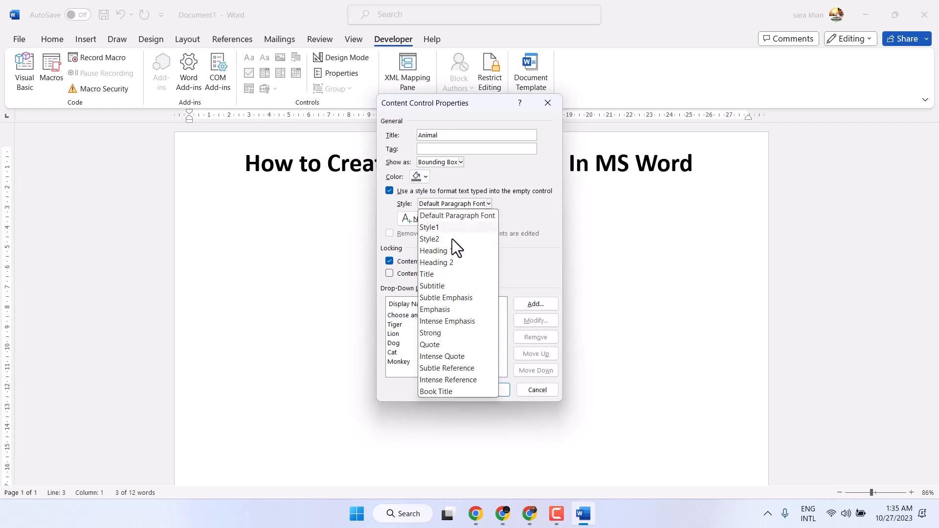
left_click(443, 274)
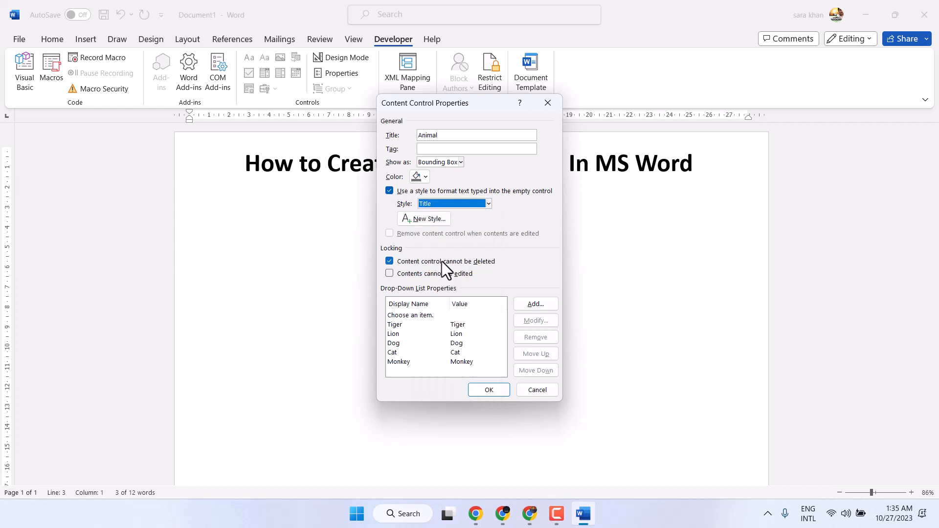
Create a new style for the control's text with Britannic Bold, 26 pt and a darker blue theme color, and apply the control properties
left_click(429, 220)
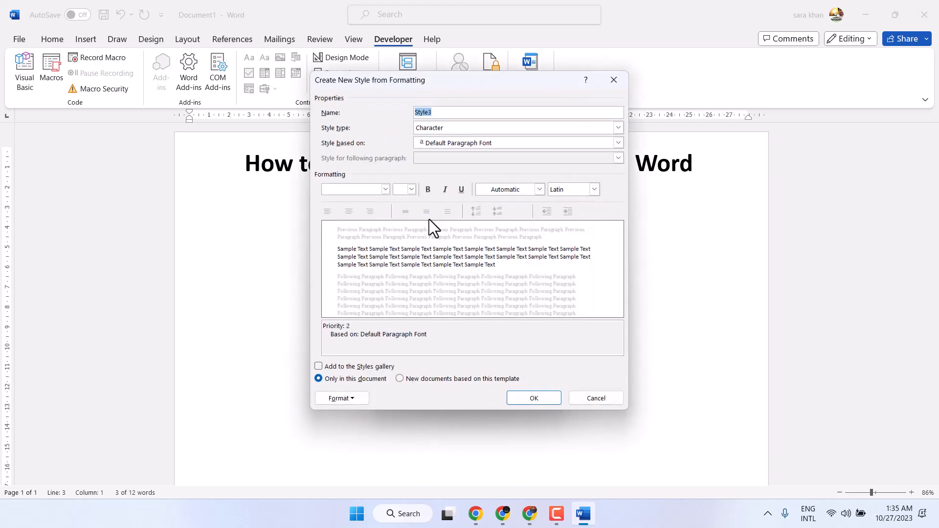
left_click(386, 190)
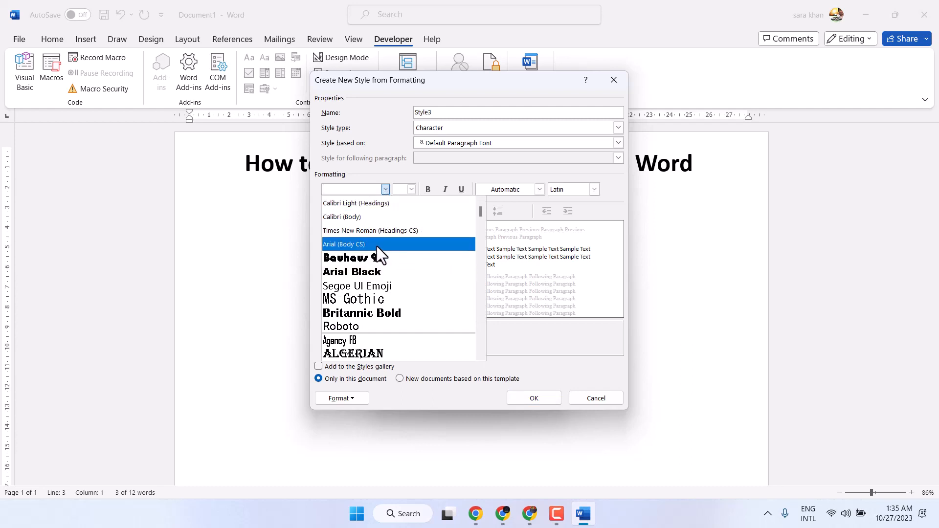
left_click(371, 312)
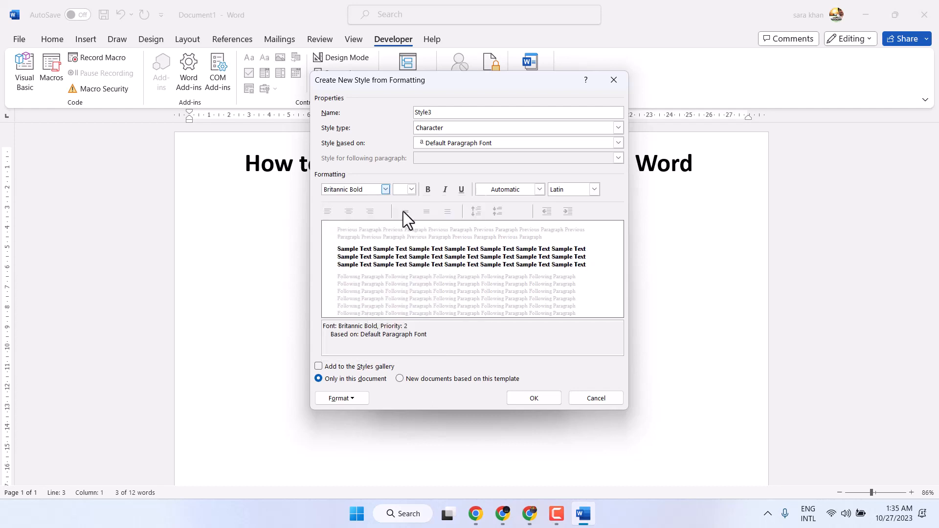
left_click(412, 190)
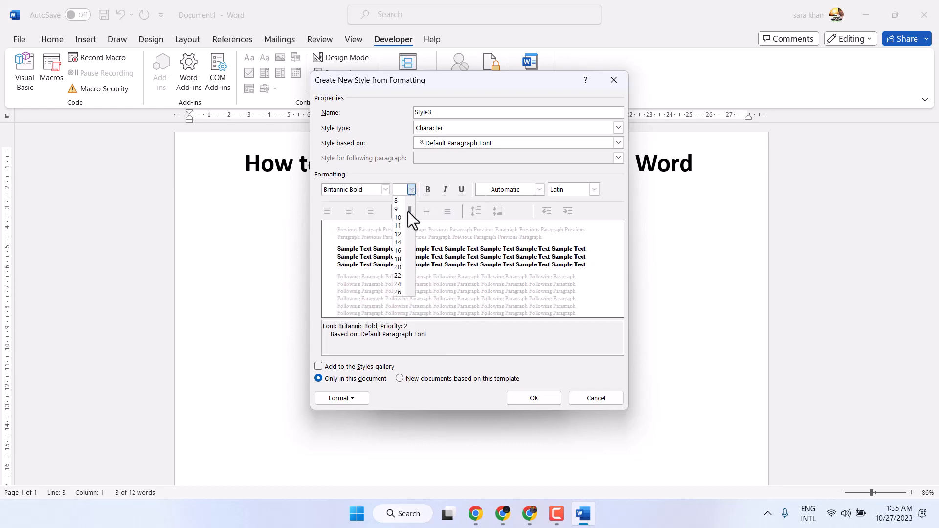
left_click(399, 292)
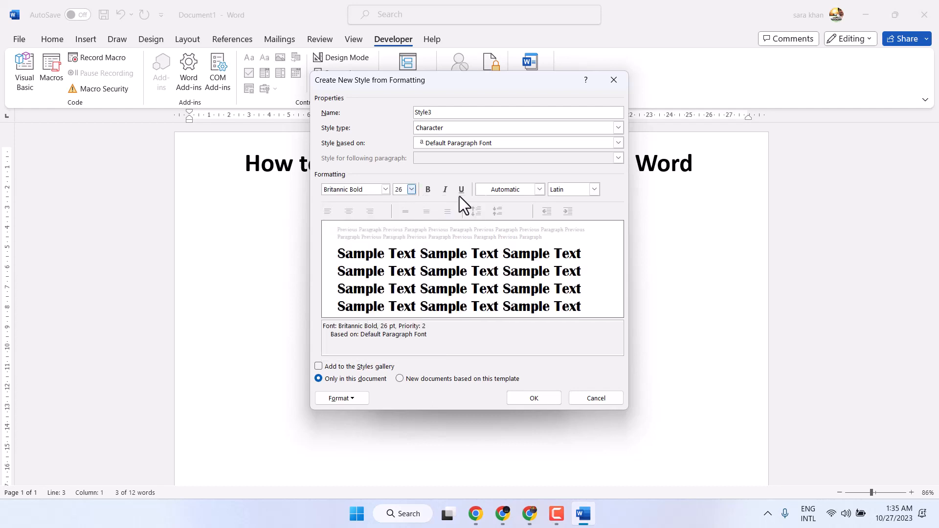
left_click(540, 189)
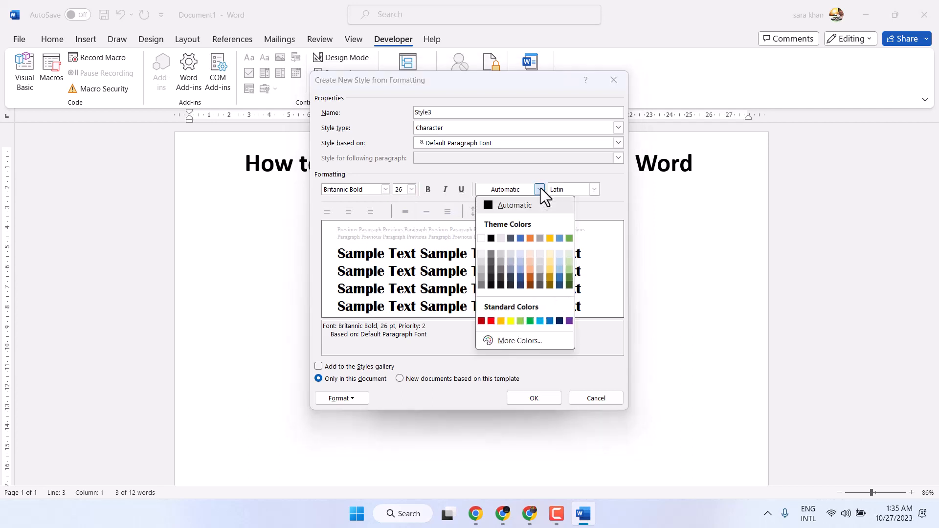
left_click(558, 279)
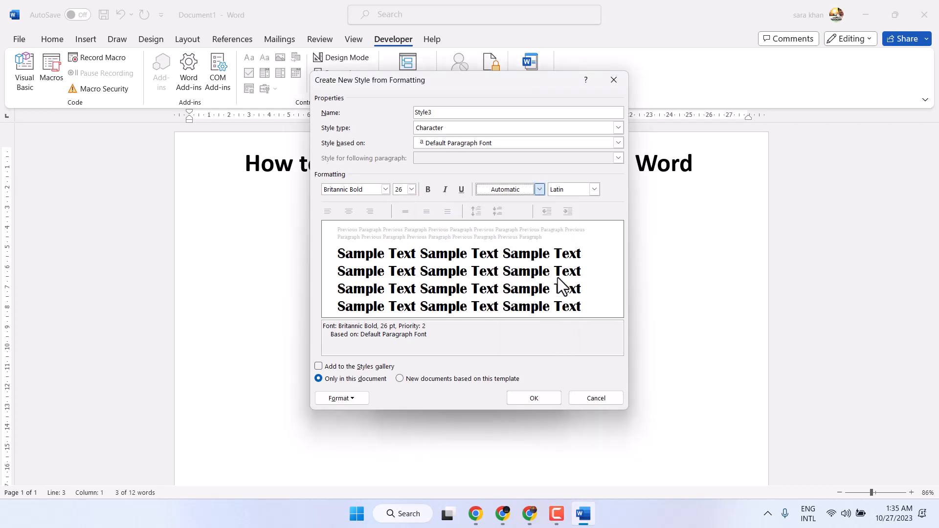
left_click(534, 397)
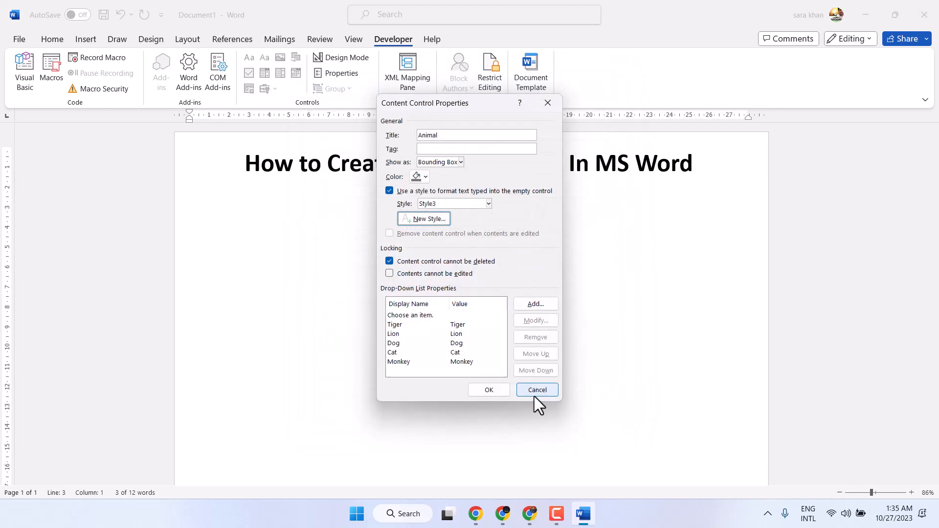
left_click(489, 391)
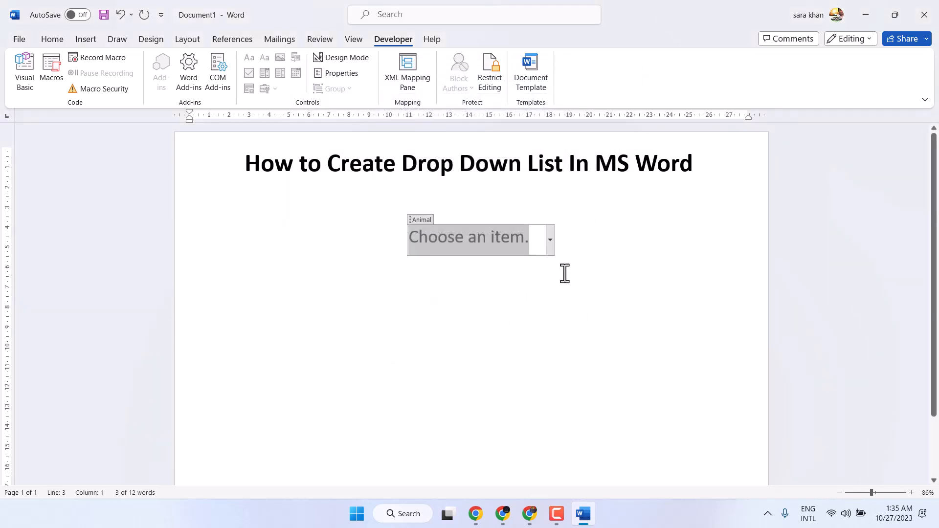
Try out the Animal drop-down list by choosing Tiger, followed by Dog
left_click(576, 288)
left_click(517, 239)
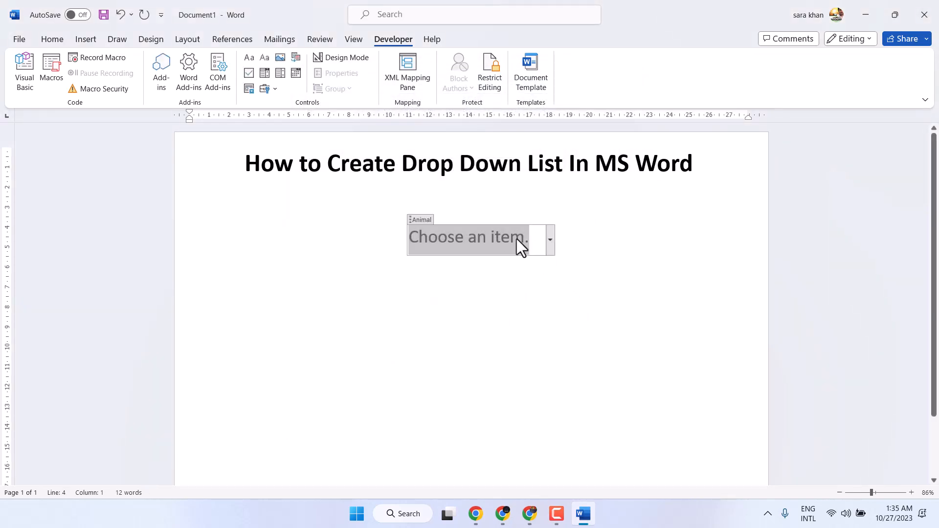
left_click(549, 239)
left_click(493, 294)
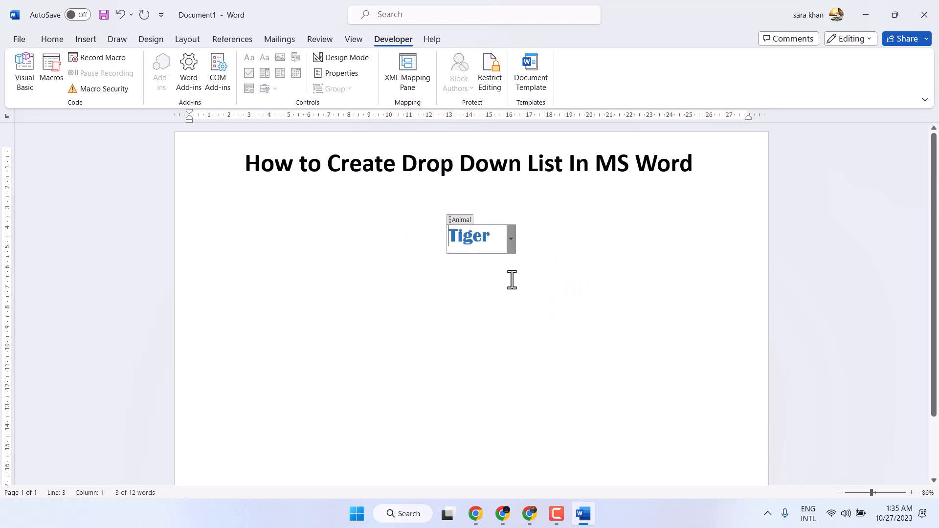
left_click(513, 240)
left_click(475, 339)
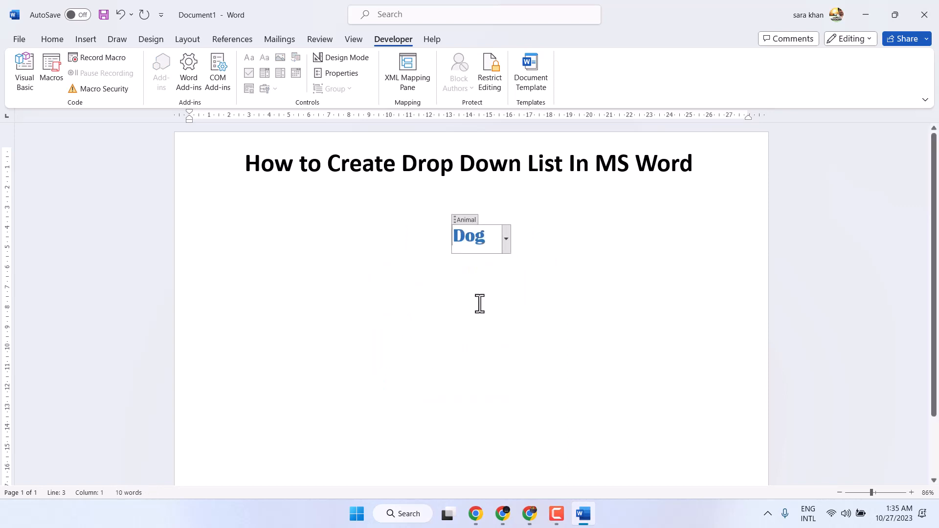
Change the Animal list's selection to Monkey and back to Dog, and leave the control
left_click(504, 242)
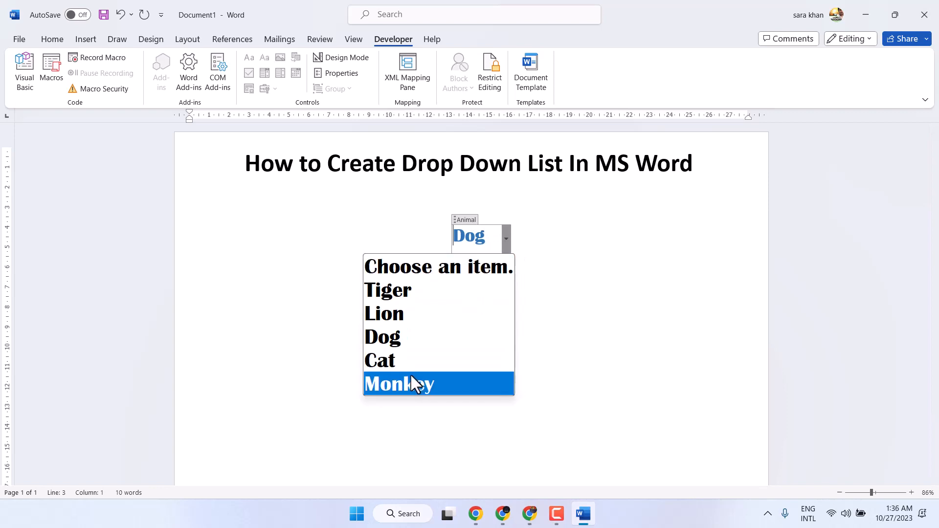
left_click(408, 379)
left_click(521, 239)
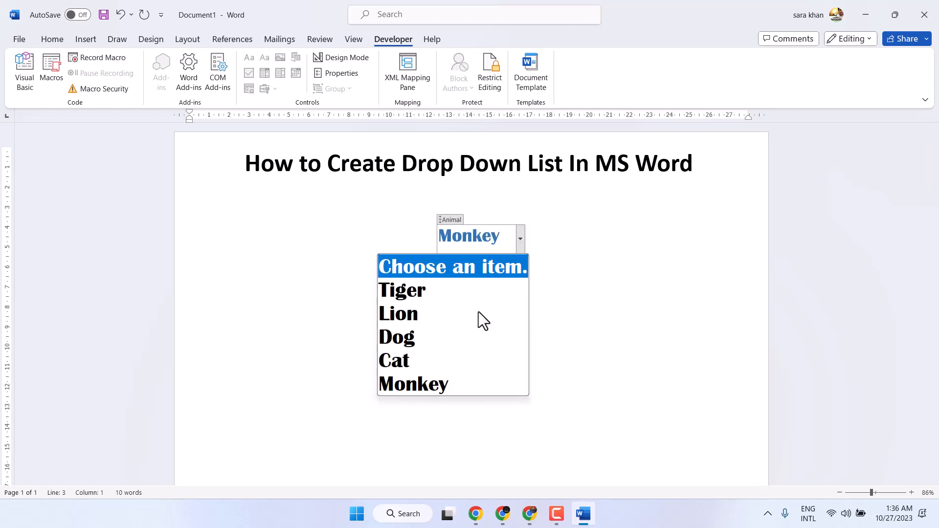
left_click(456, 337)
left_click(549, 323)
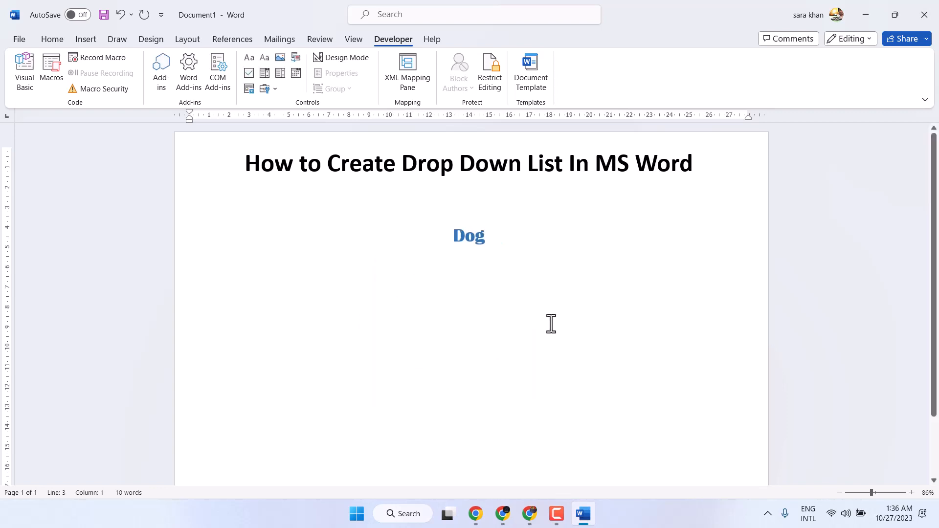
Select Lion in the Animal drop-down list and replace that choice with Cat
left_click(486, 241)
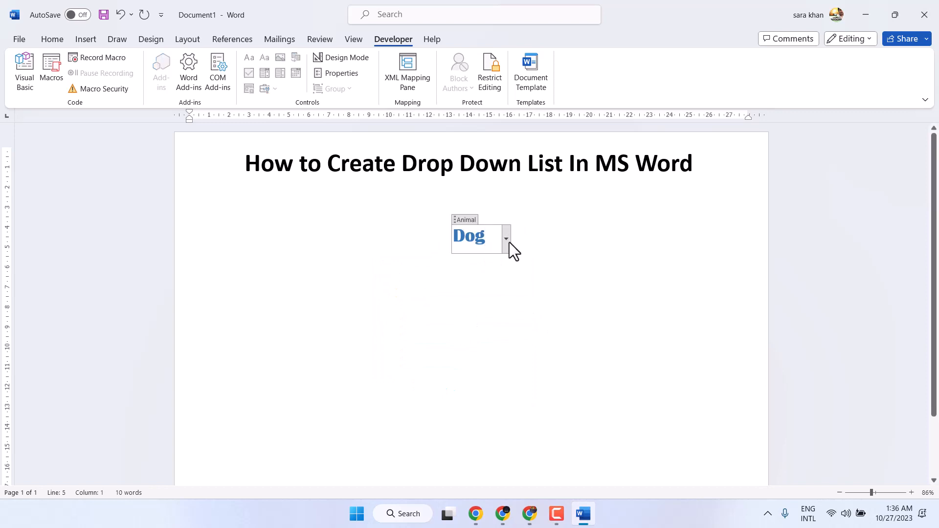
left_click(507, 240)
left_click(492, 308)
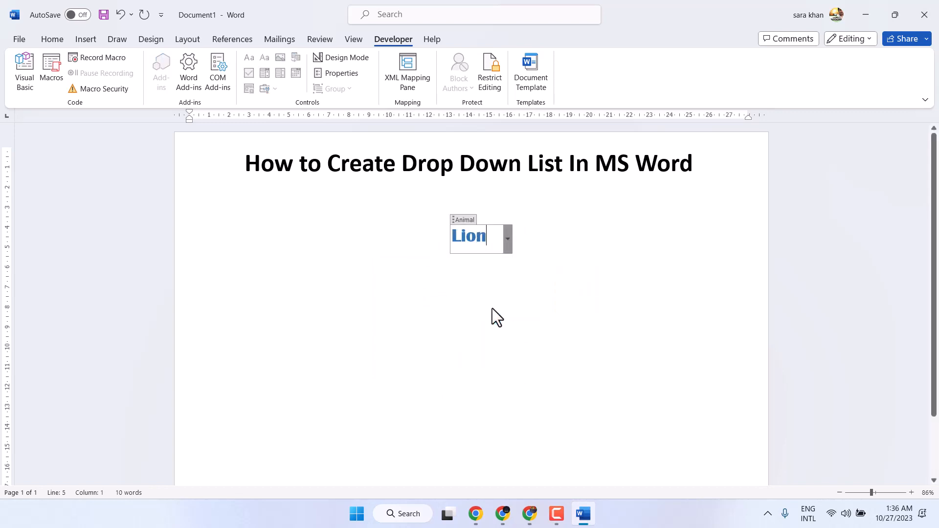
left_click(509, 236)
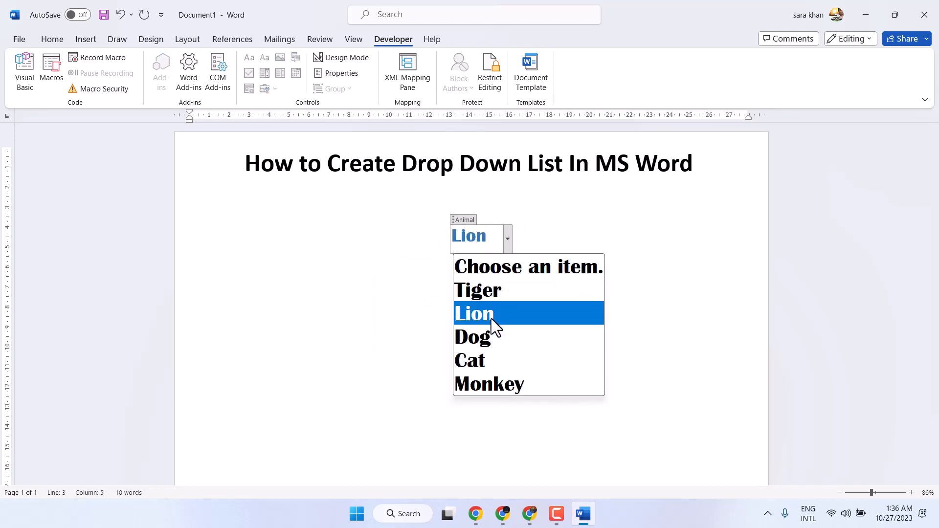
left_click(491, 319)
left_click(507, 239)
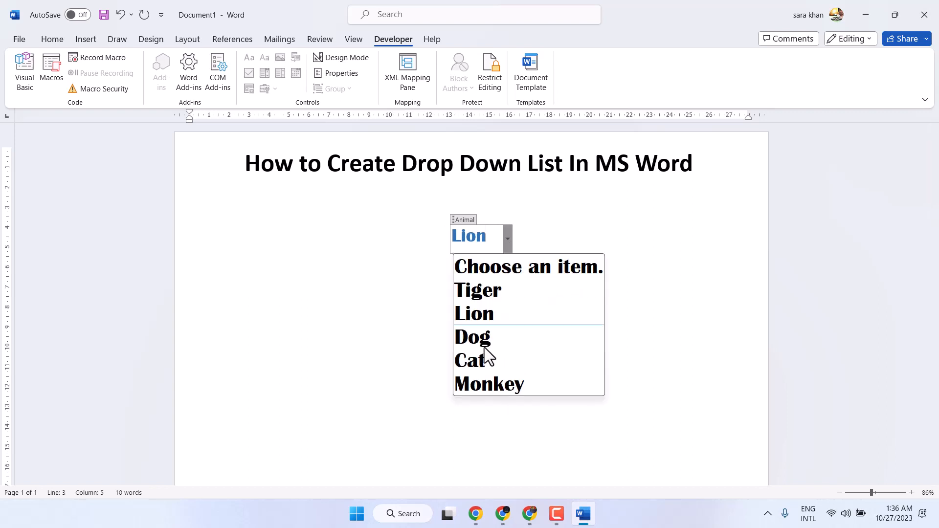
left_click(480, 361)
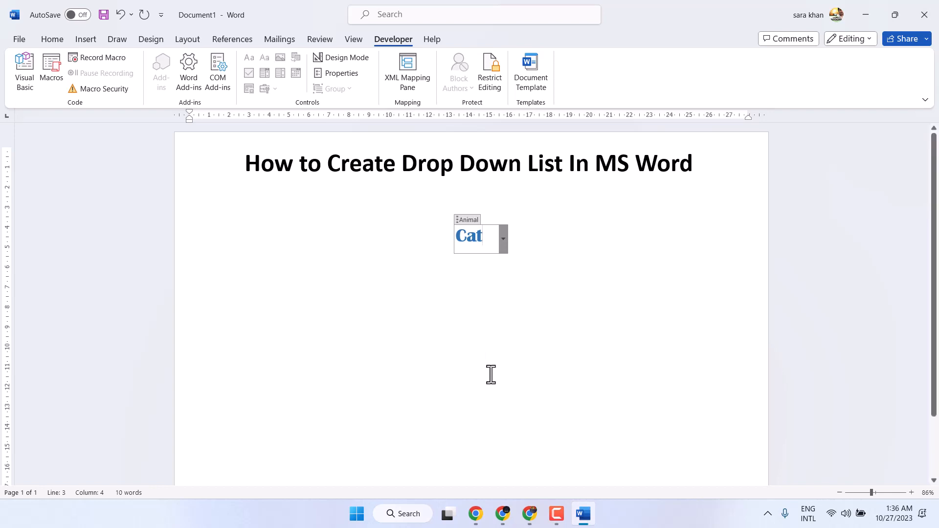
left_click(561, 516)
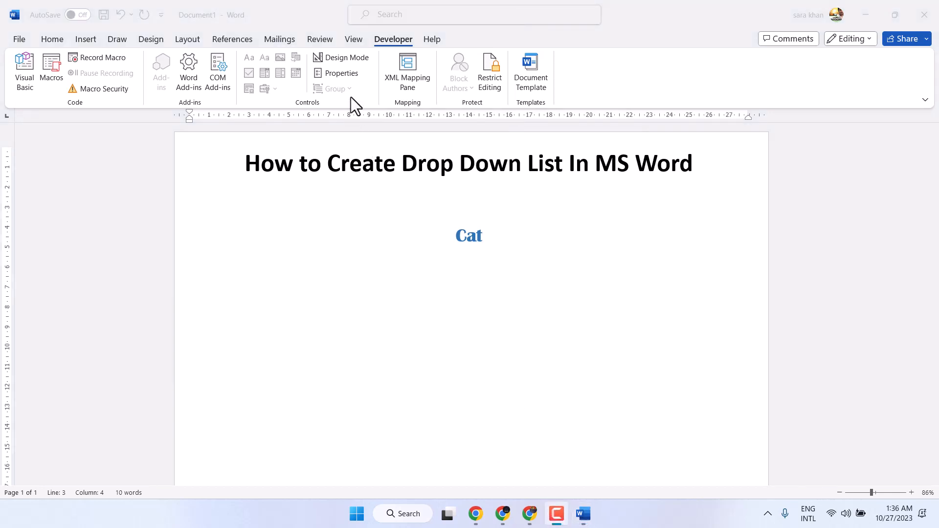